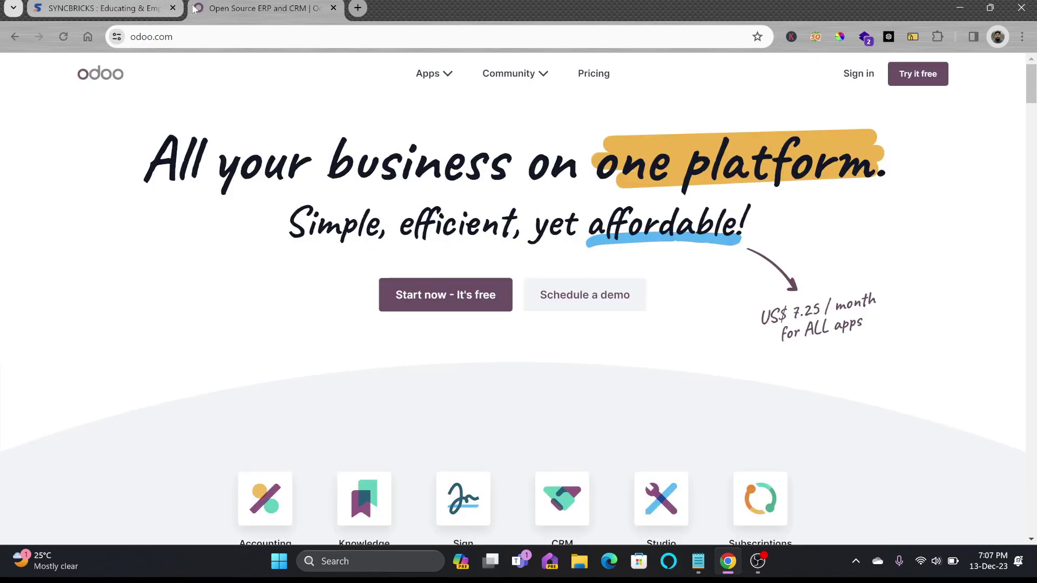
Start a free Odoo trial with only the Website app selected
left_click(918, 85)
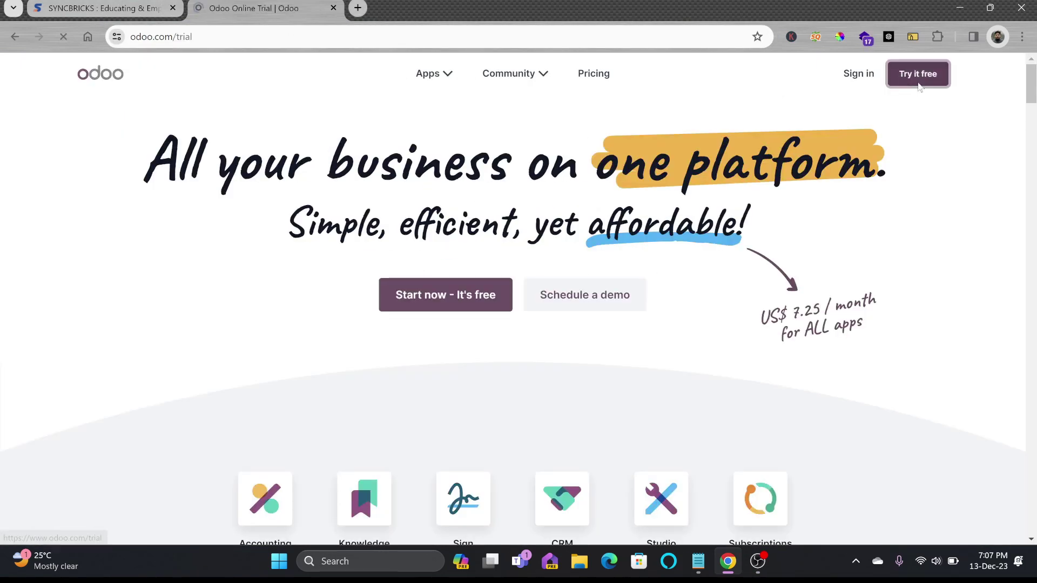
scroll(491, 258, "down", 9)
scroll(491, 258, "up", 9)
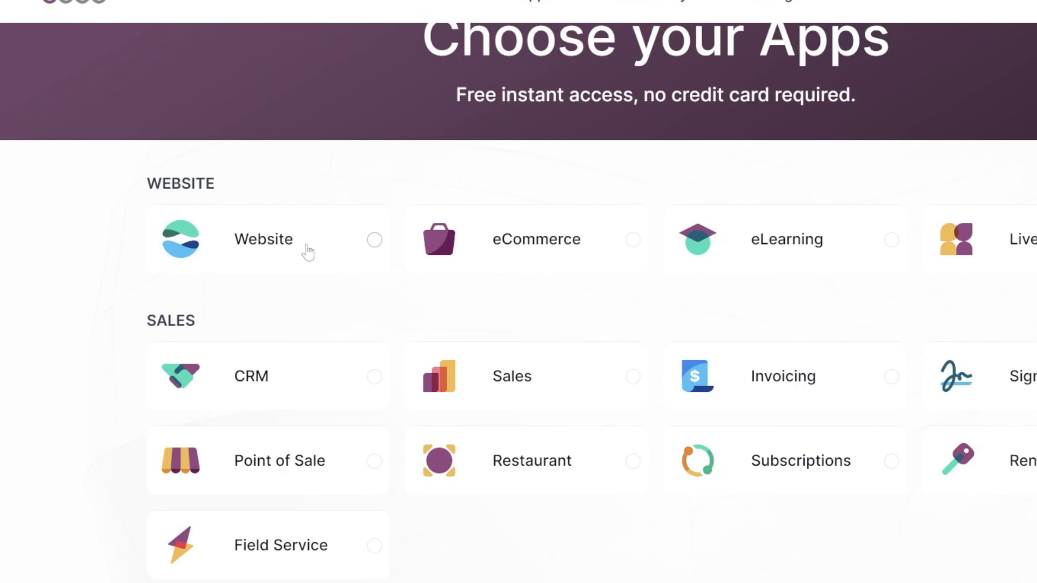
left_click(265, 255)
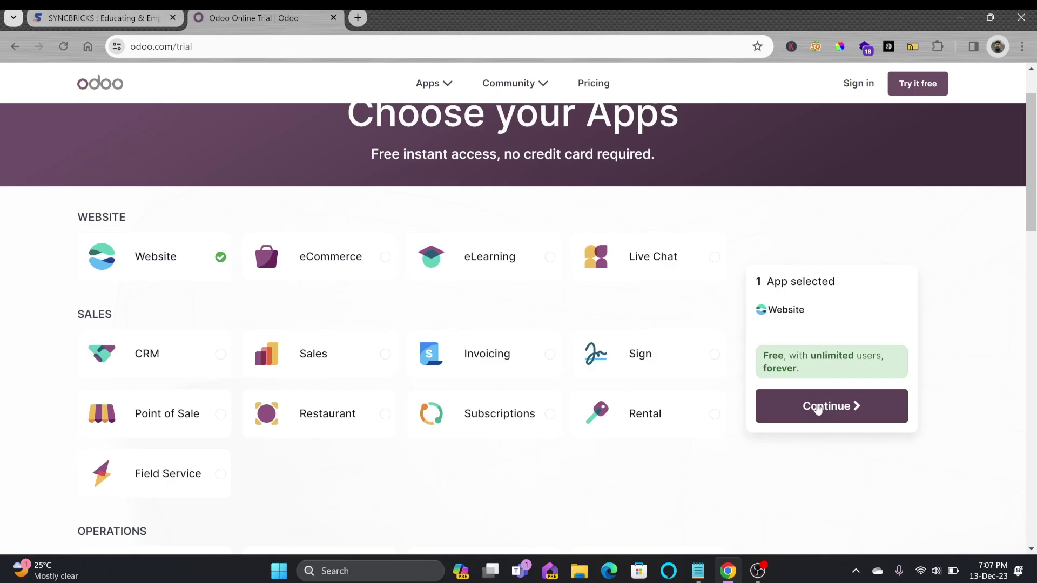
left_click(507, 514)
Autofill the name and e-mail, enter website name 'syncbricks' and submit the sign-up
left_click(275, 208)
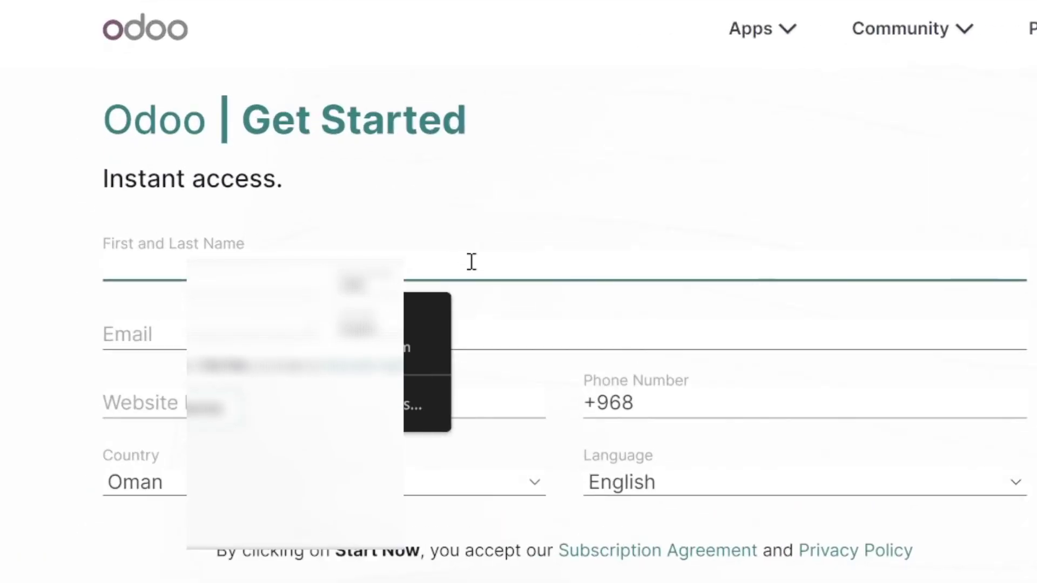
key("Down")
key("Return")
type("Ss")
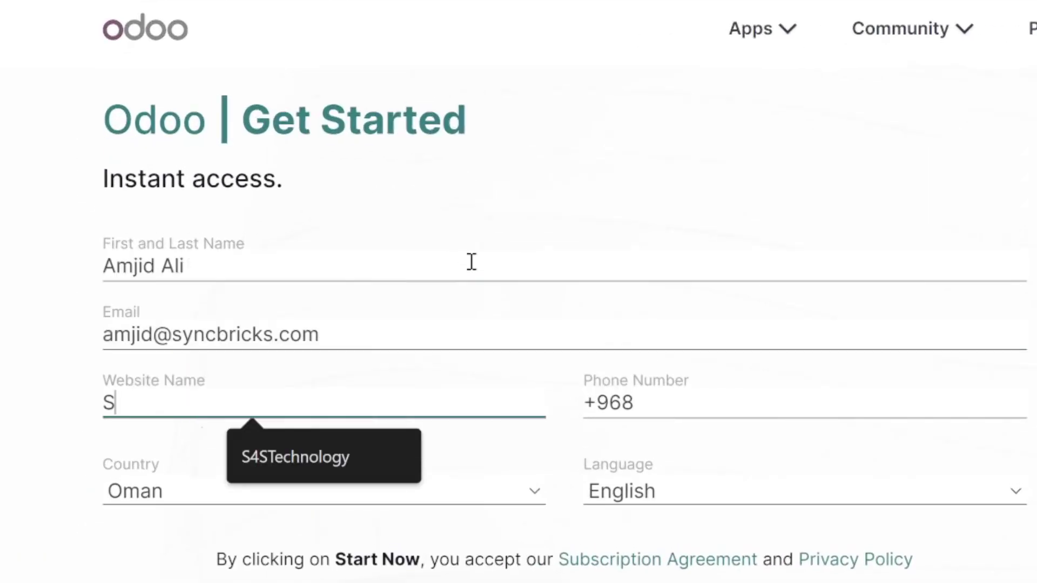
key("BackSpace")
key("BackSpace")
type("syncbricks")
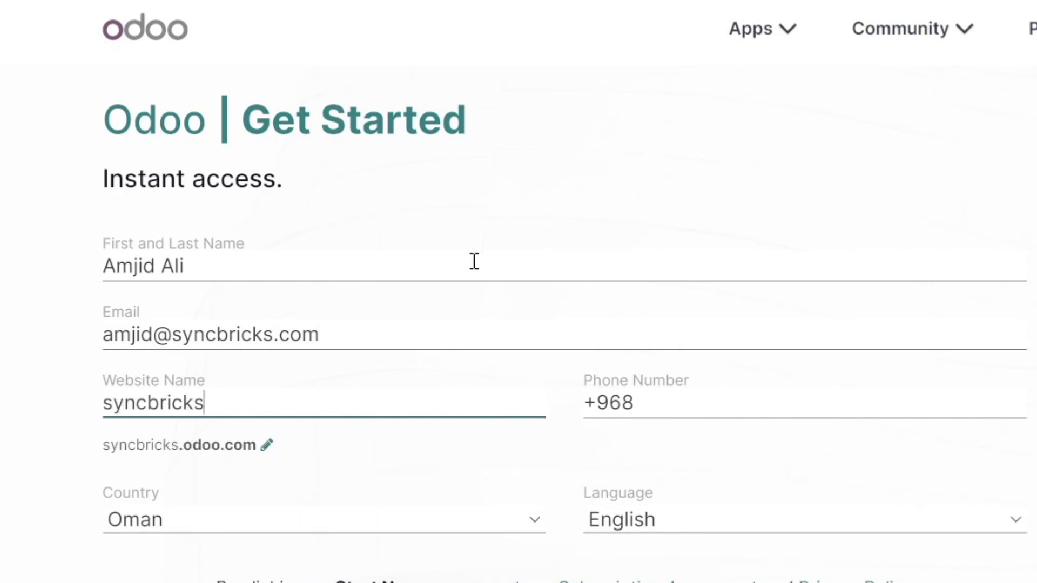
key("Tab")
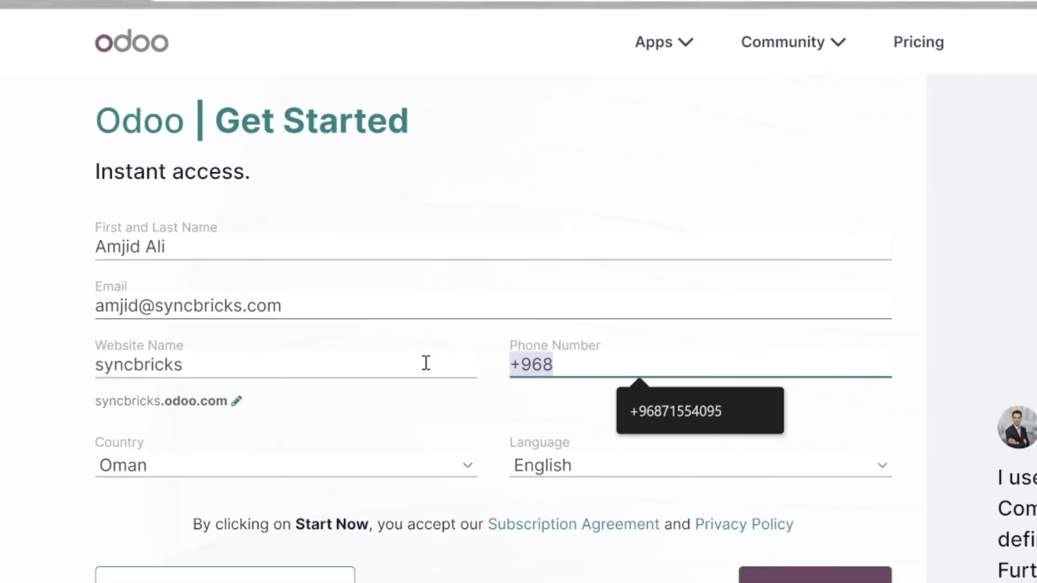
left_click(530, 419)
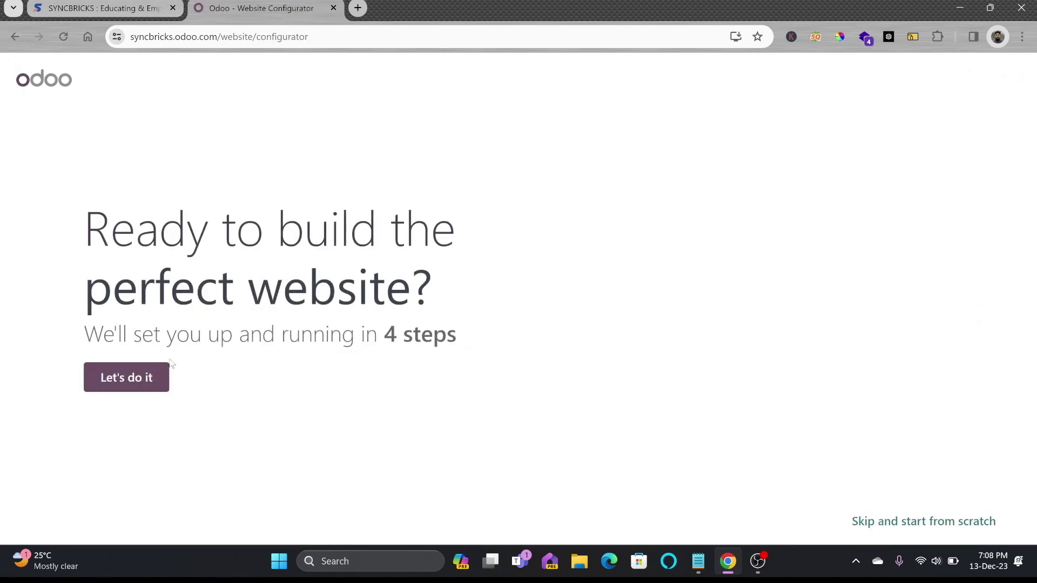
Configure a 'syncbricks' blog aimed at developing the brand, using the orange and purple palette
left_click(142, 381)
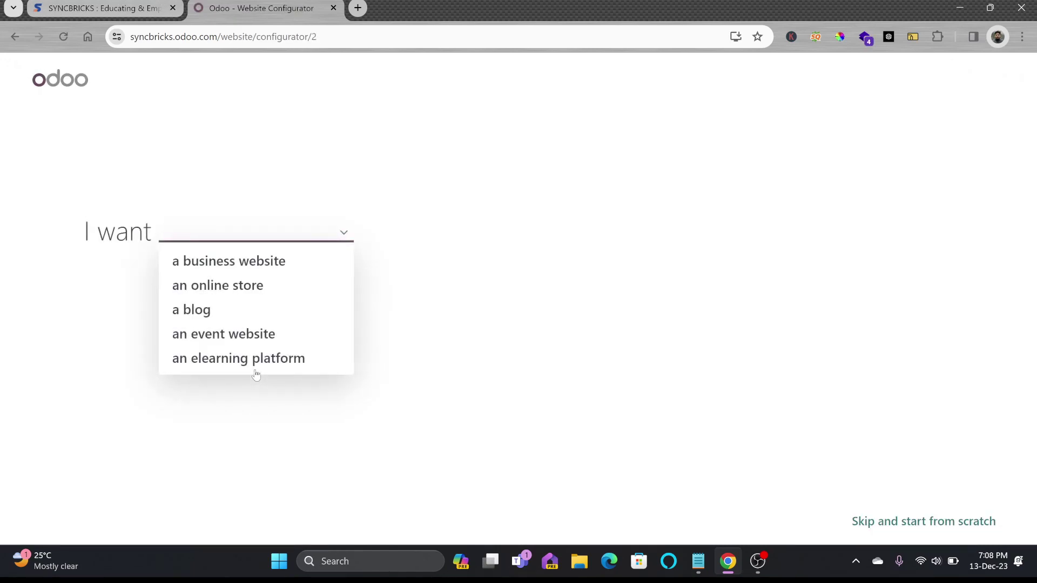
left_click(196, 317)
type("syncbricks")
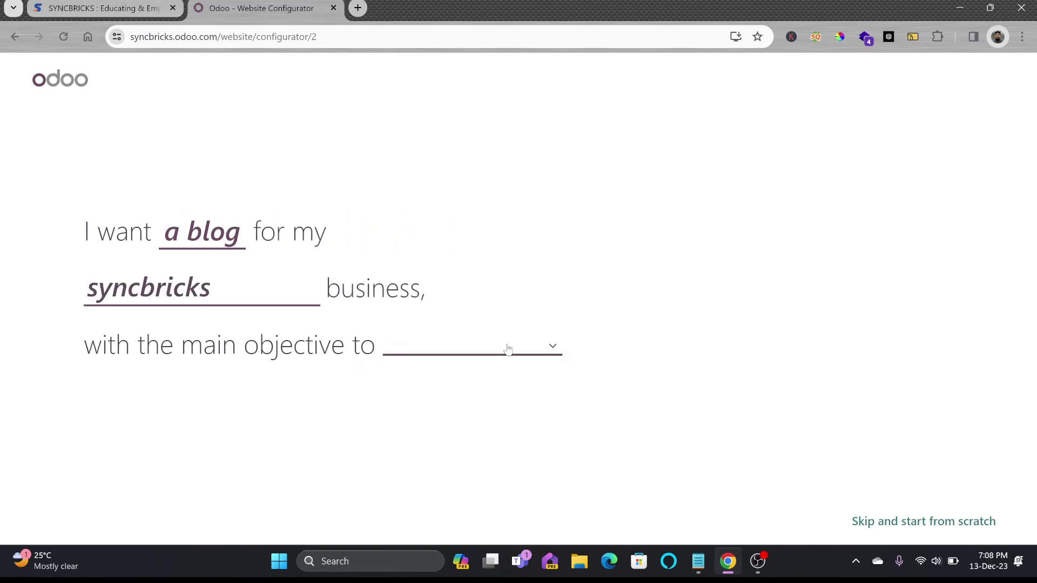
left_click(508, 349)
left_click(465, 400)
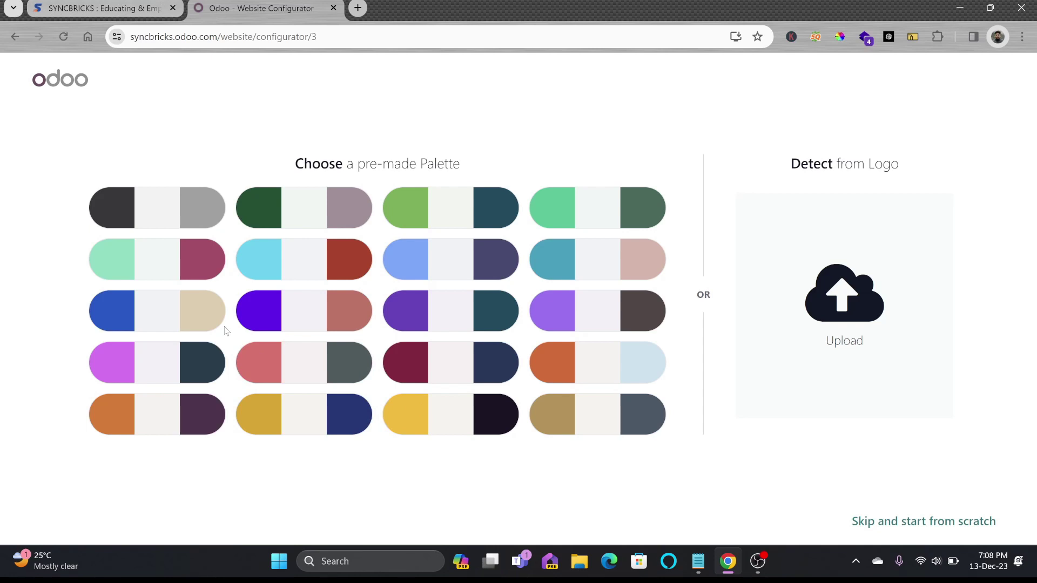
left_click(214, 394)
left_click(900, 491)
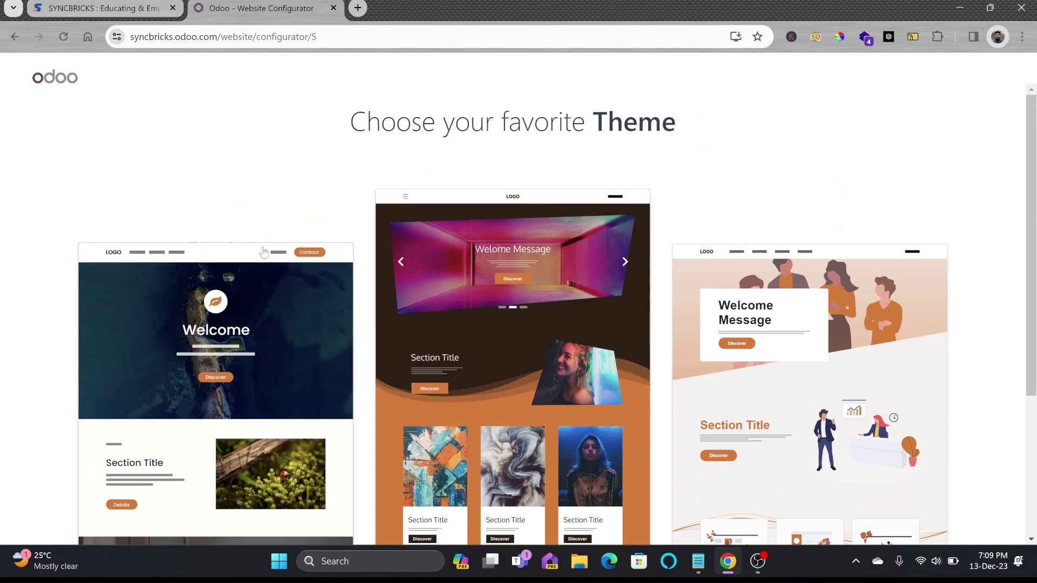
Build the site from the forest-image theme and look over the generated page
left_click(222, 252)
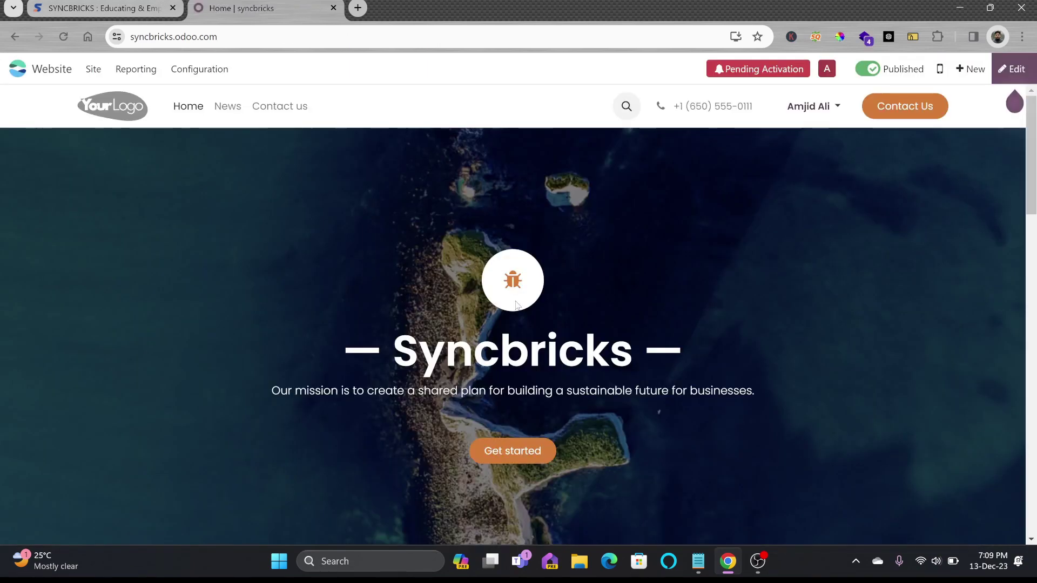
scroll(651, 298, "down", 20)
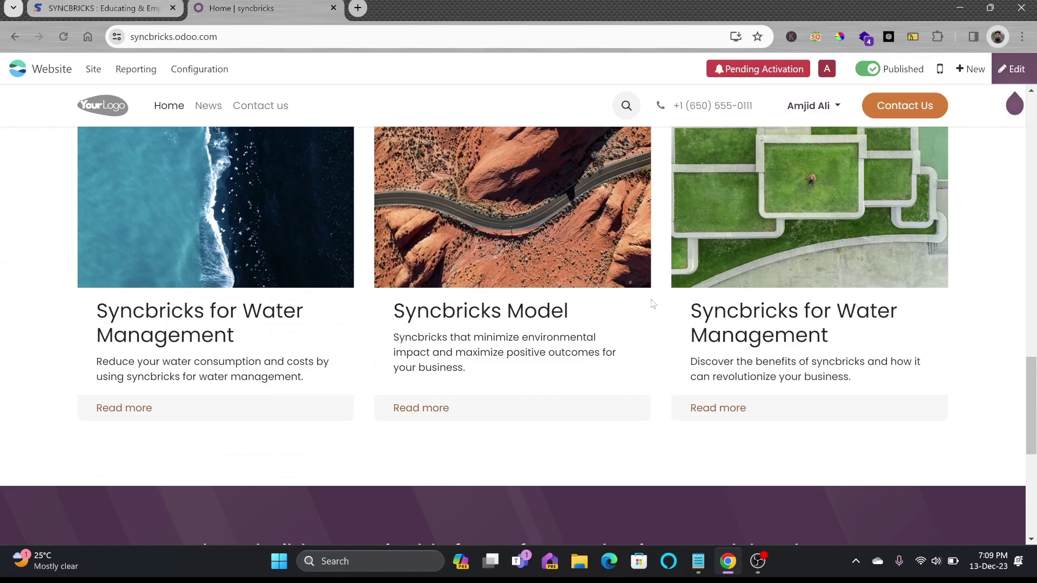
scroll(653, 300, "down", 2)
scroll(653, 294, "up", 5)
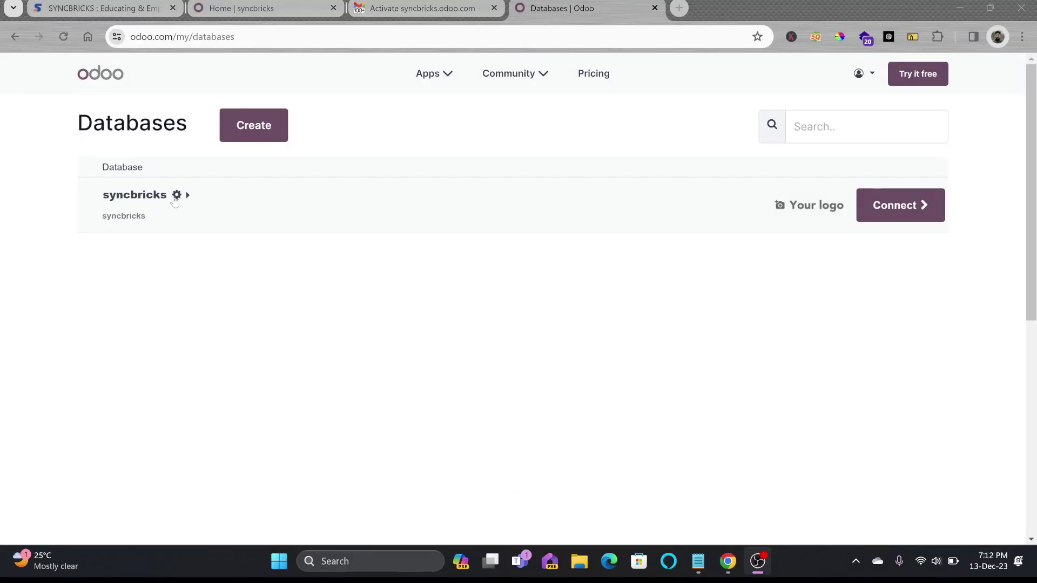
Connect to the syncbricks database from its options menu and open the Website app
left_click(174, 197)
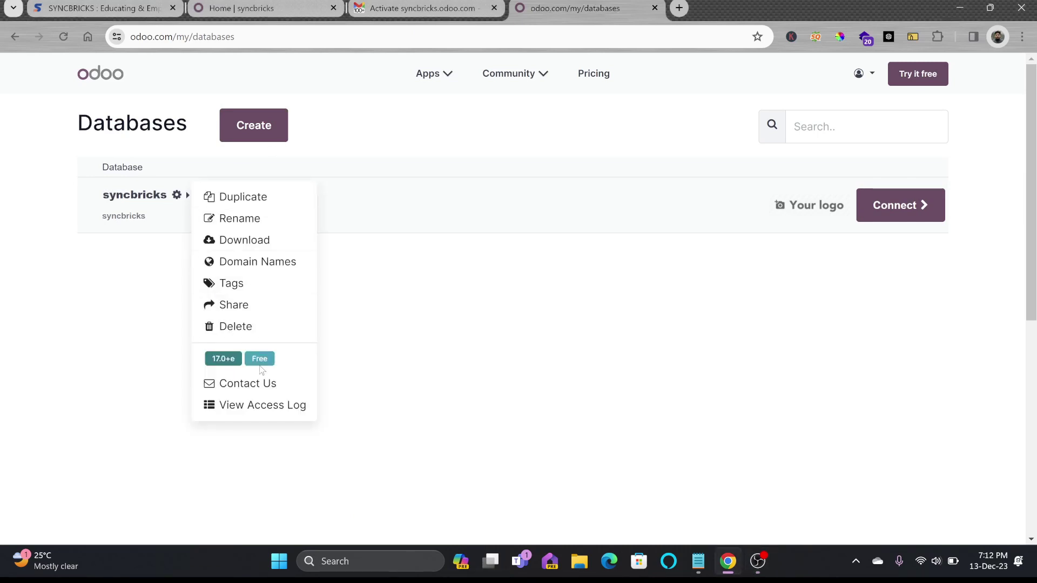
left_click(885, 203)
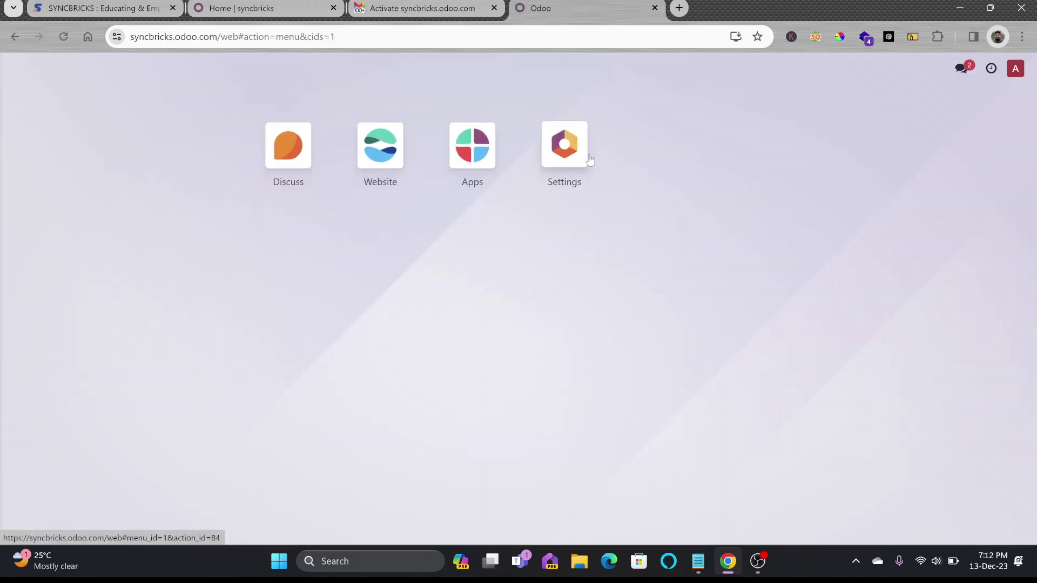
left_click(387, 156)
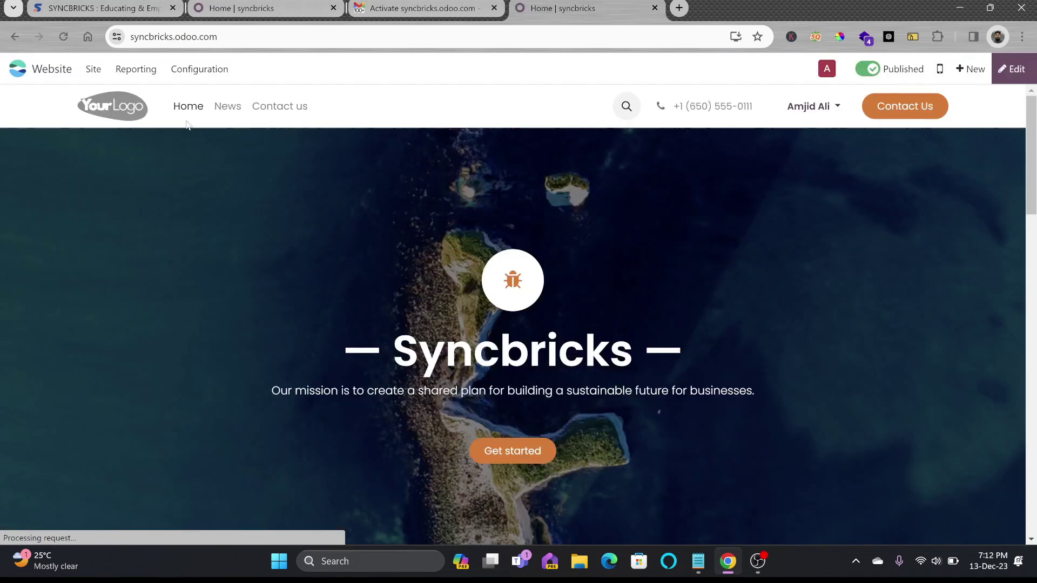
In edit mode, replace the header logo with the uploaded syncbricks logo file
left_click(1017, 68)
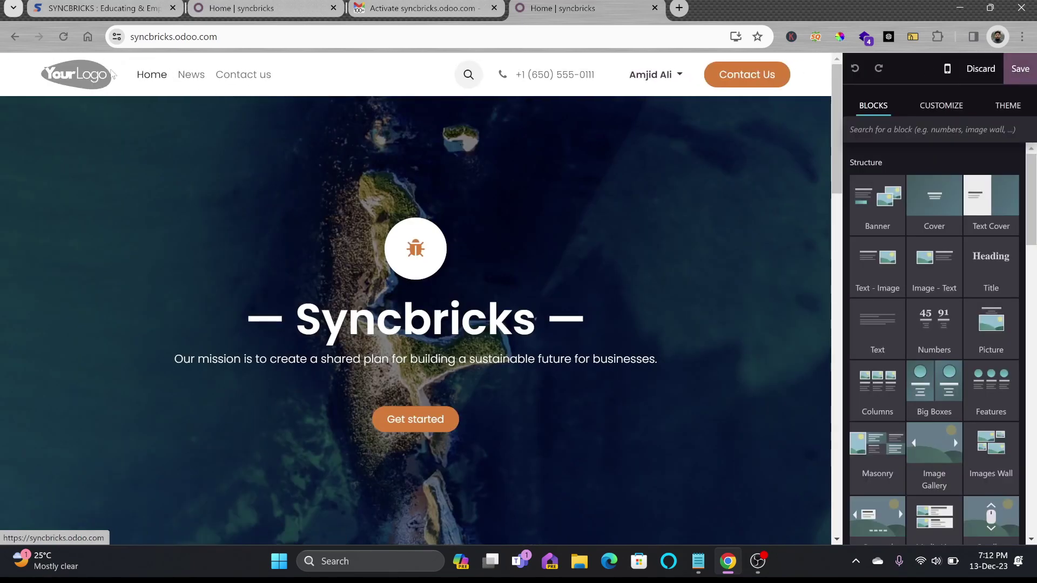
left_click(95, 75)
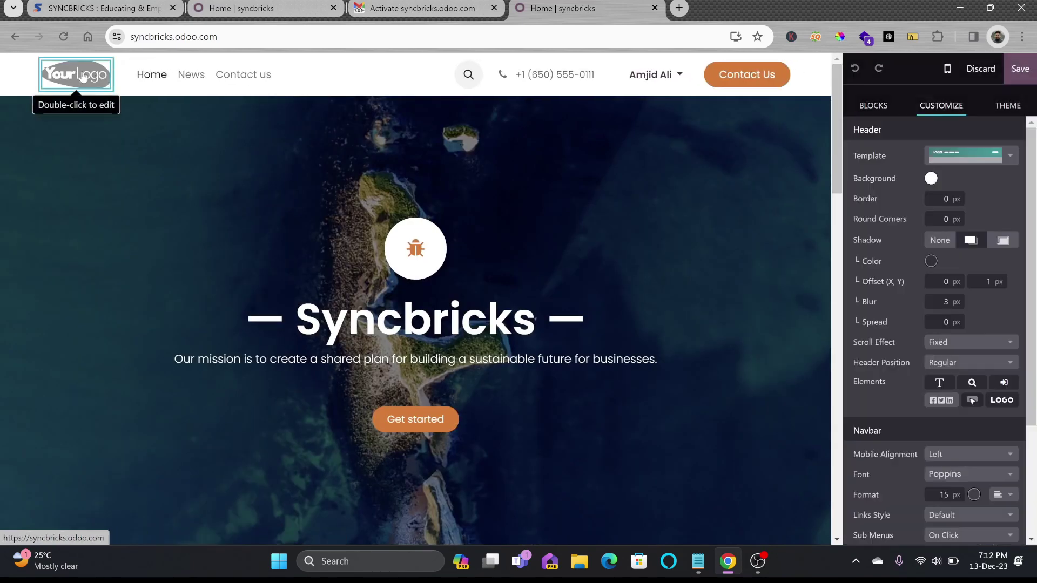
double_click(94, 76)
left_click(836, 170)
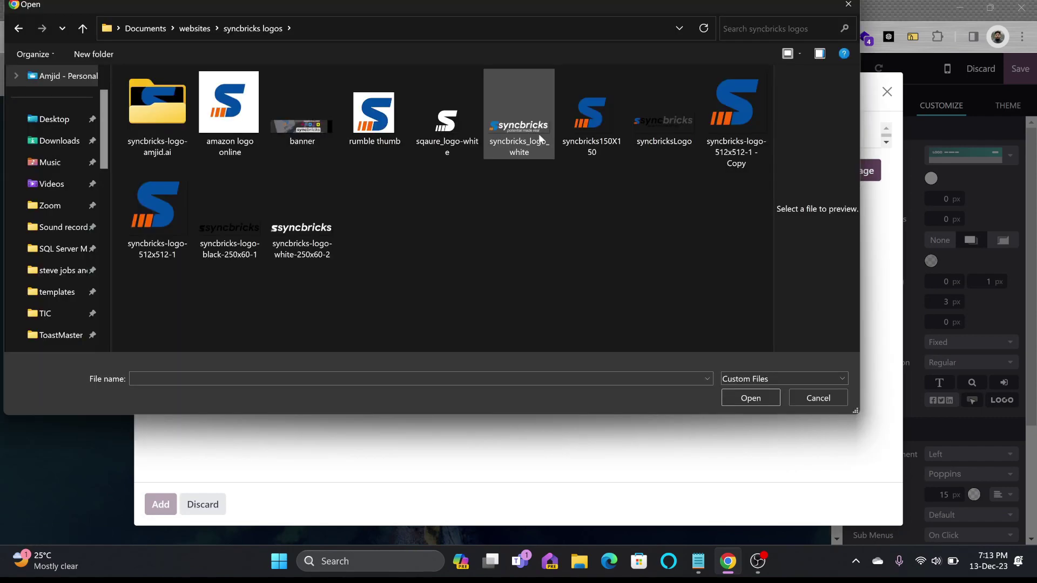
double_click(658, 135)
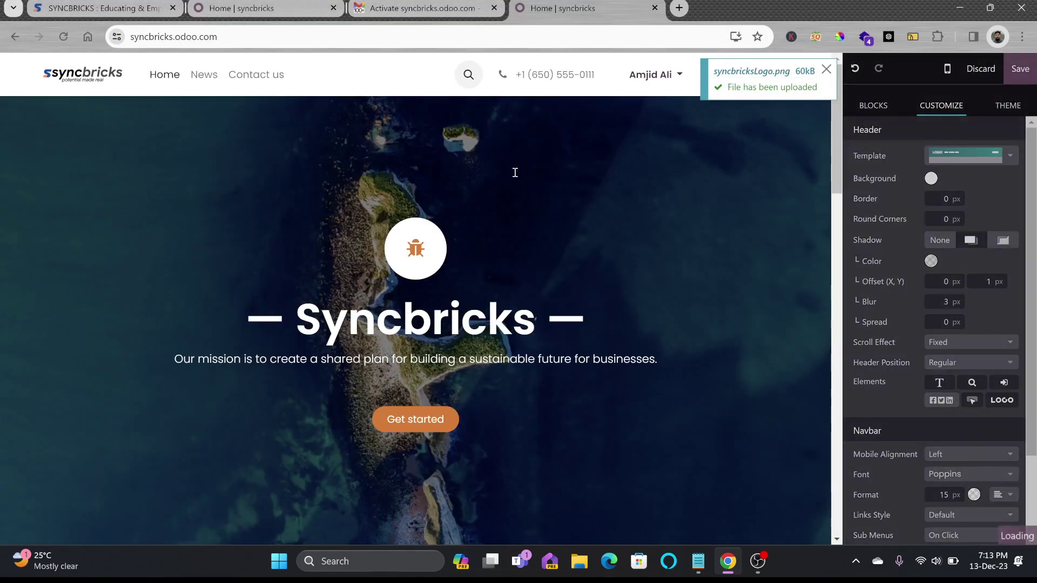
scroll(702, 116, "down", 4)
scroll(702, 116, "down", 5)
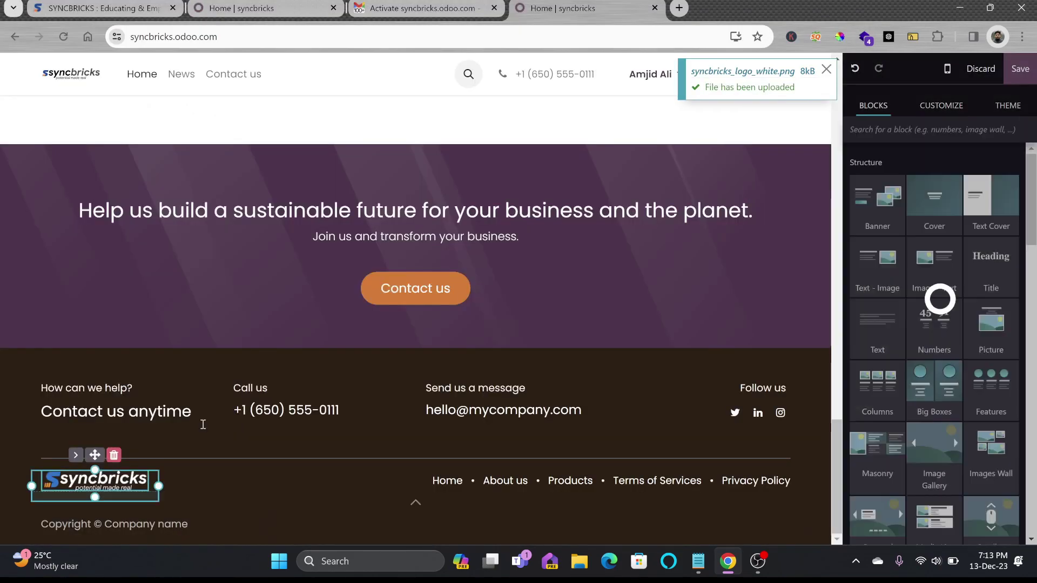
Paste a new contact e-mail address into the footer e-mail link
left_click(493, 410)
key("ctrl+v")
left_click(731, 372)
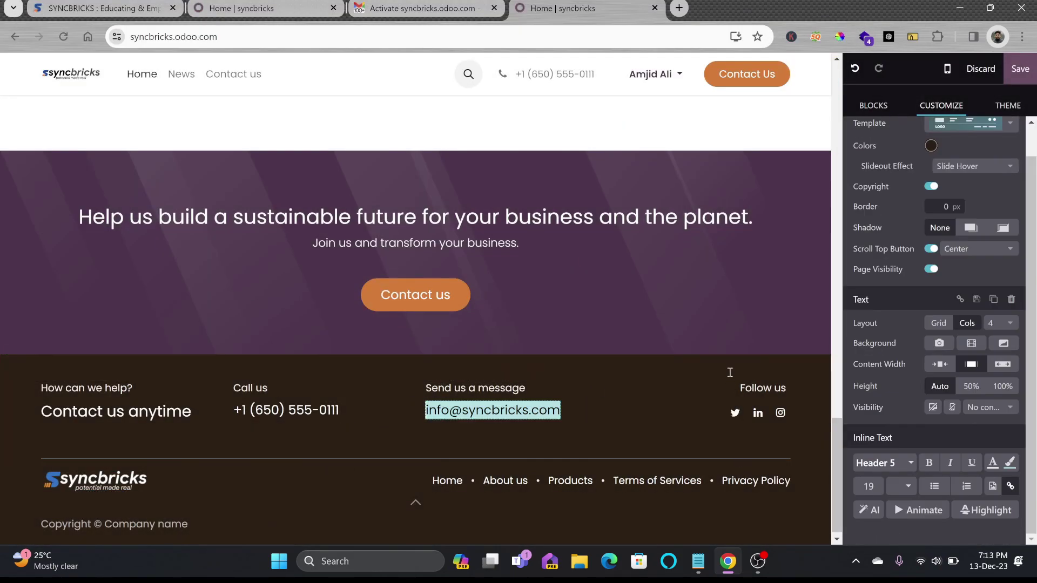
scroll(702, 324, "up", 5)
scroll(692, 255, "up", 10)
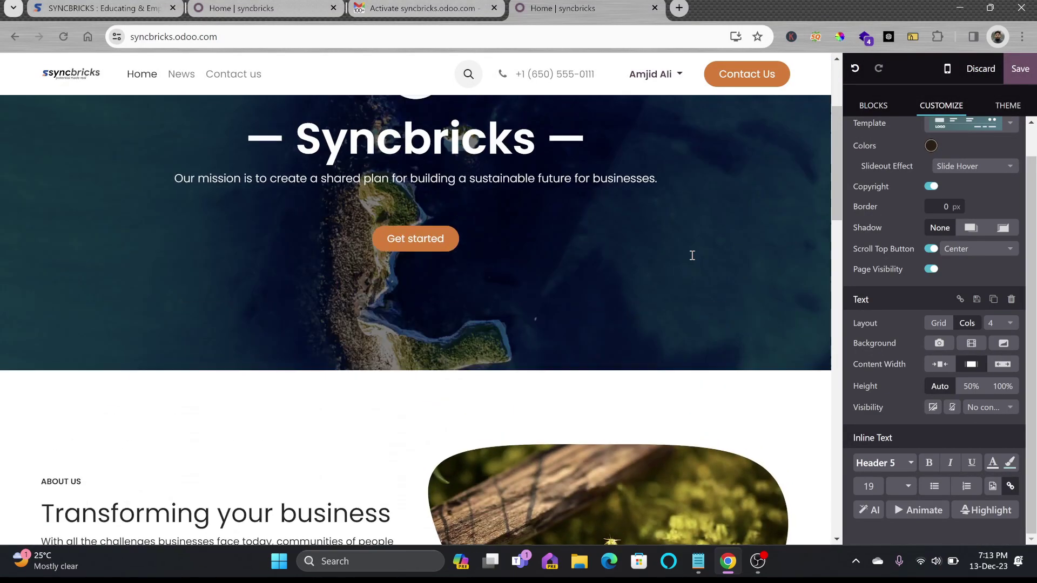
Check where the header phone and Contact us links point
left_click(555, 74)
left_click(256, 74)
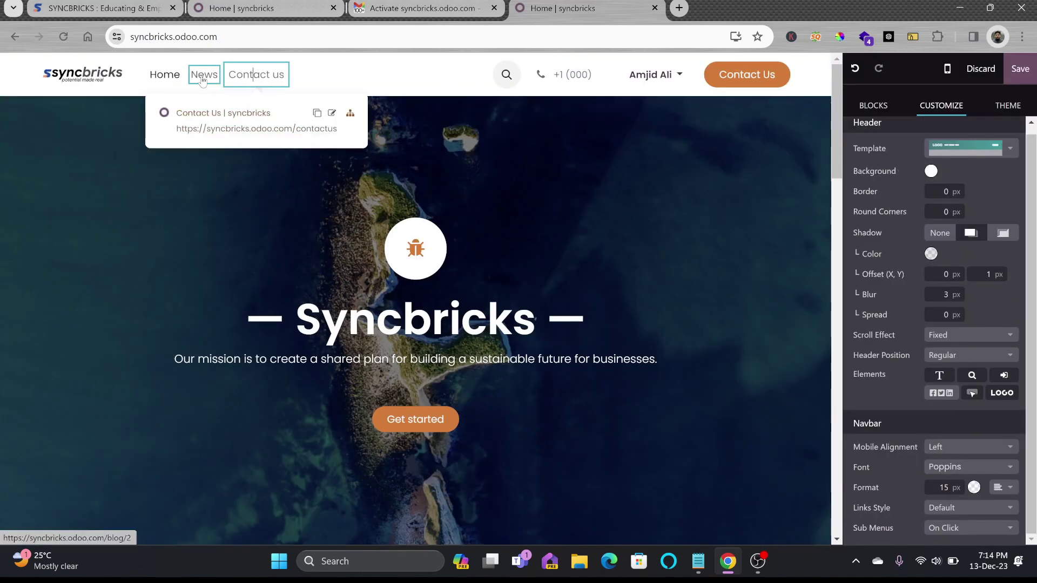
left_click(1020, 69)
Browse the library of building-block snippets
left_click(1012, 69)
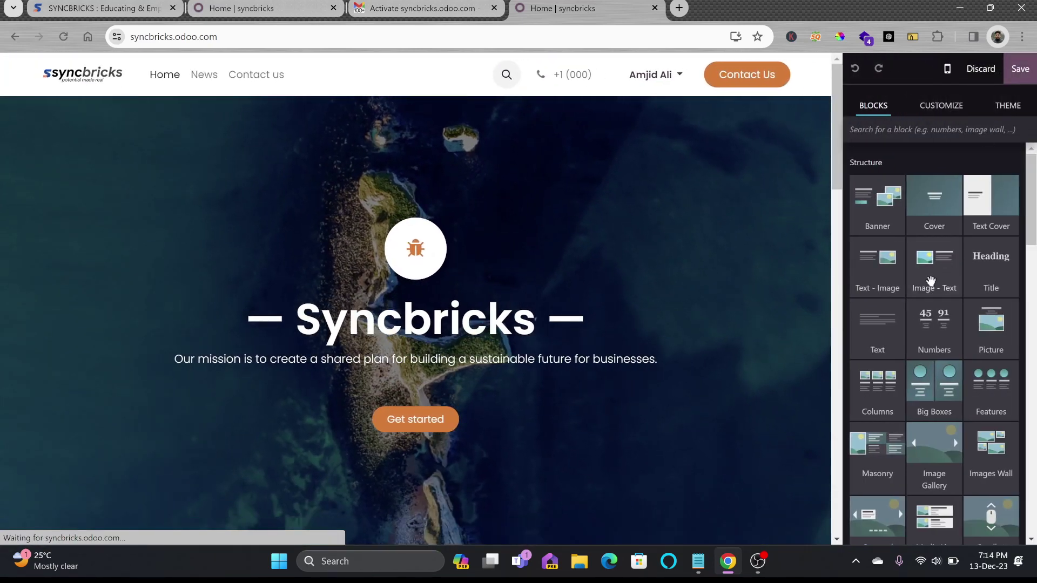
scroll(912, 286, "down", 10)
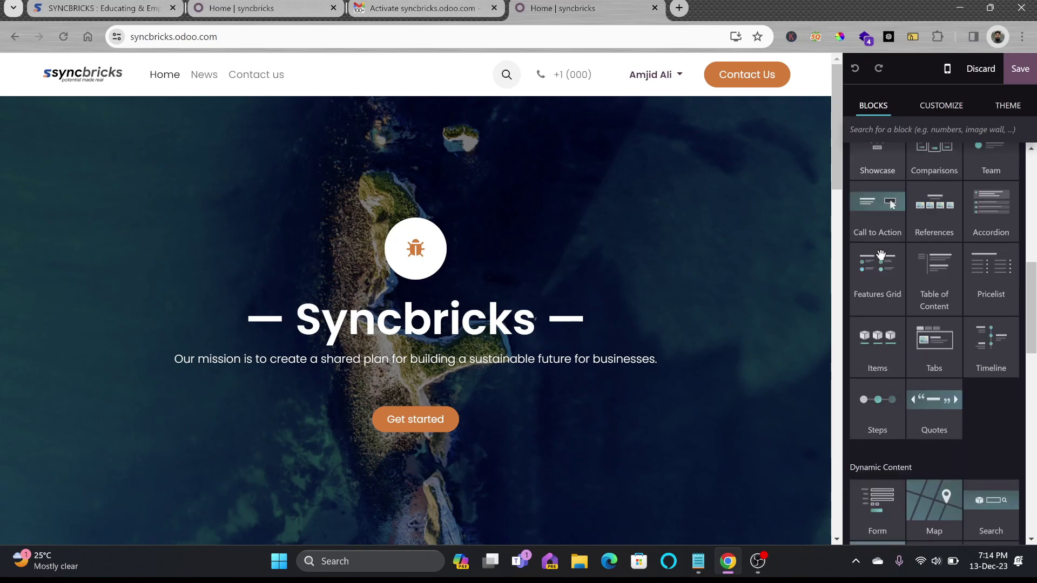
scroll(908, 266, "down", 2)
scroll(908, 266, "up", 5)
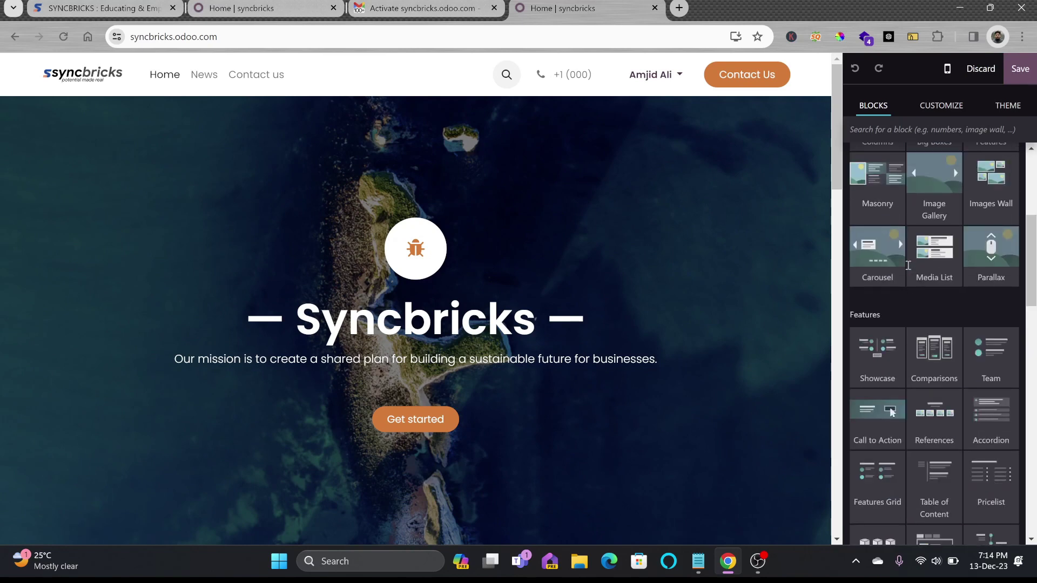
scroll(908, 265, "down", 10)
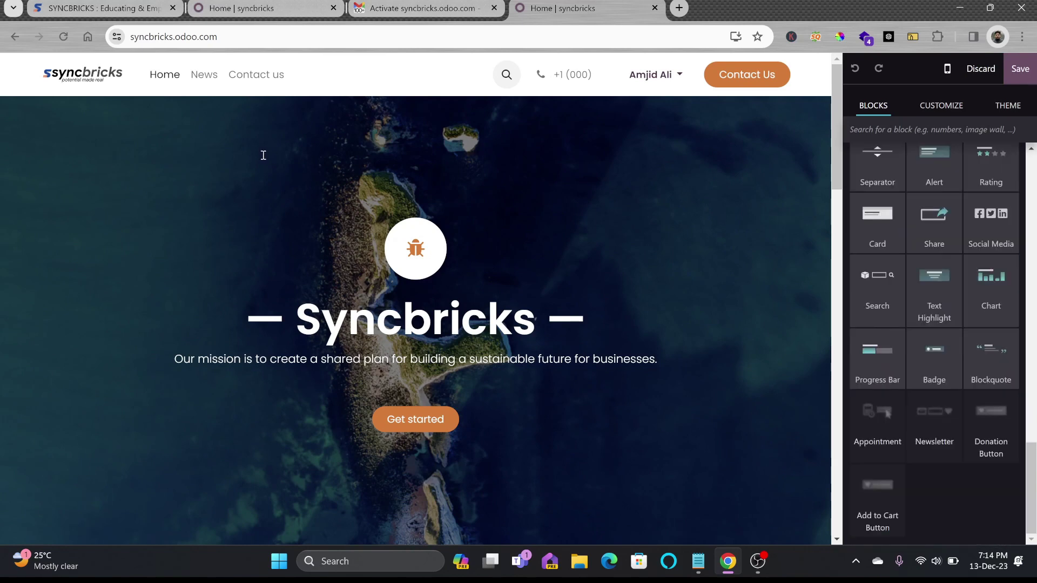
scroll(272, 145, "down", 8)
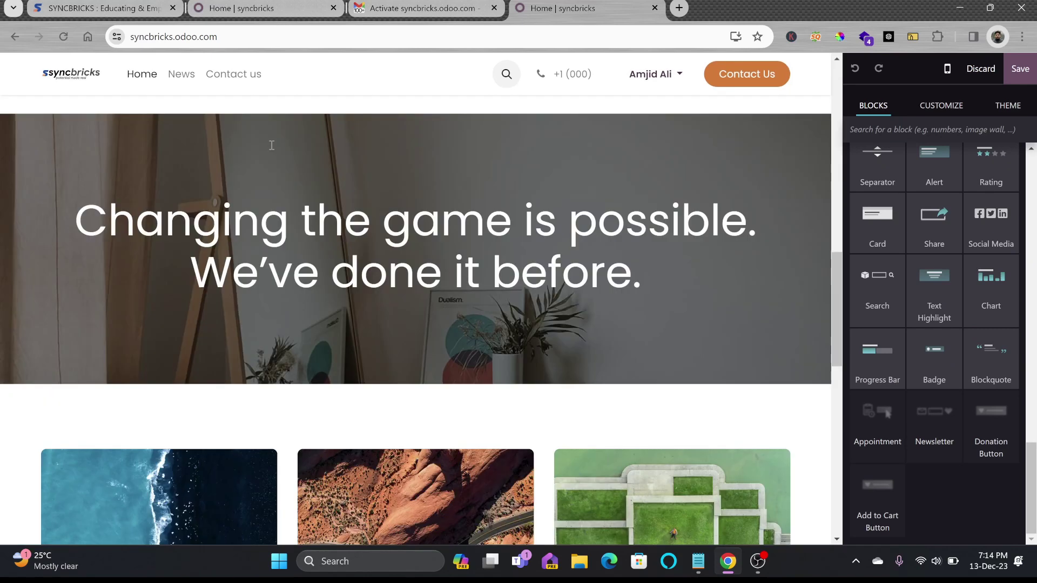
scroll(272, 144, "down", 5)
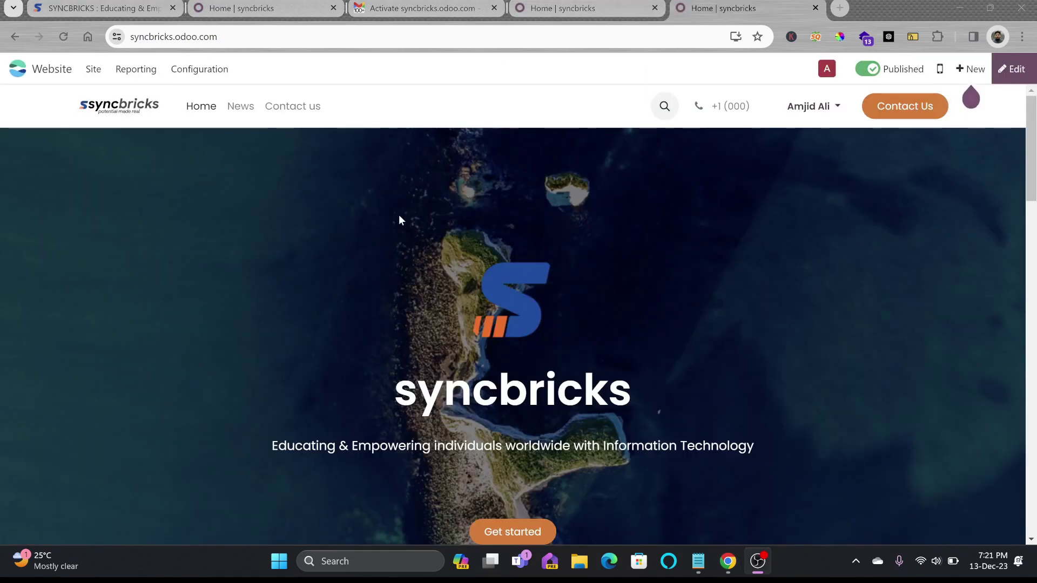
Switch the homepage to phone-sized preview and scroll down to the footer contact details
left_click(400, 218)
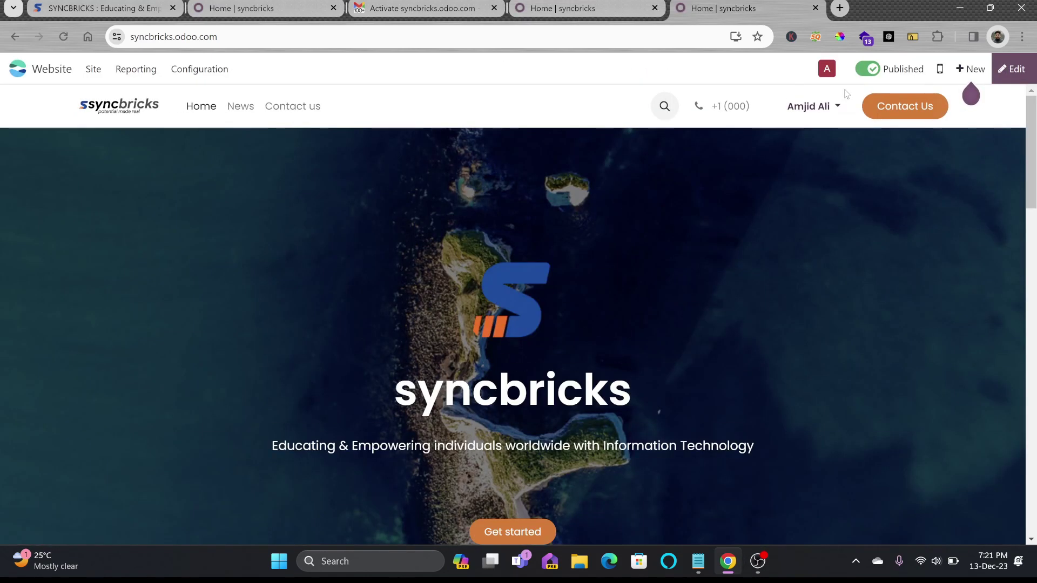
left_click(940, 69)
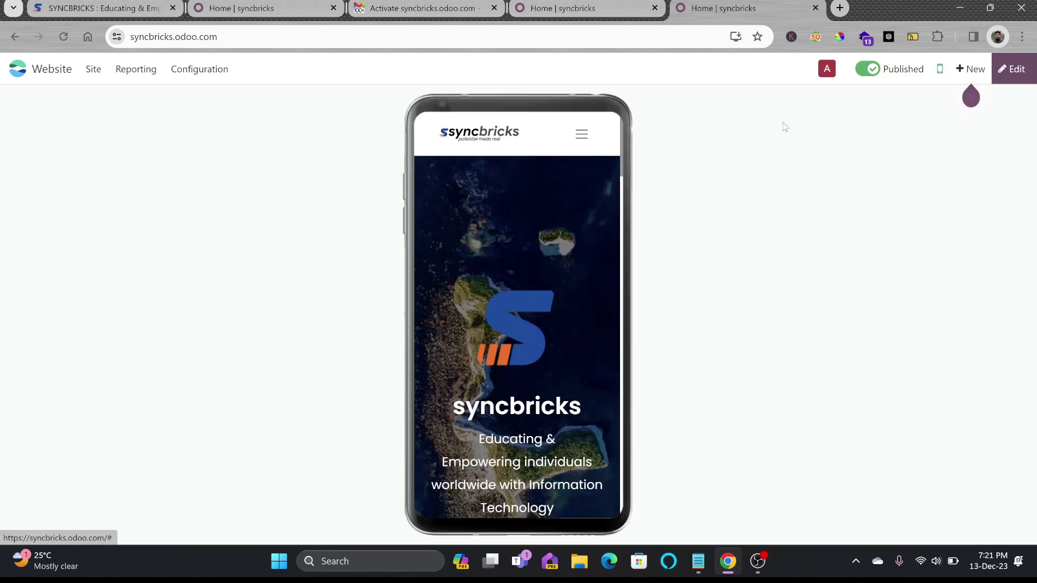
scroll(572, 259, "down", 3)
scroll(571, 259, "down", 10)
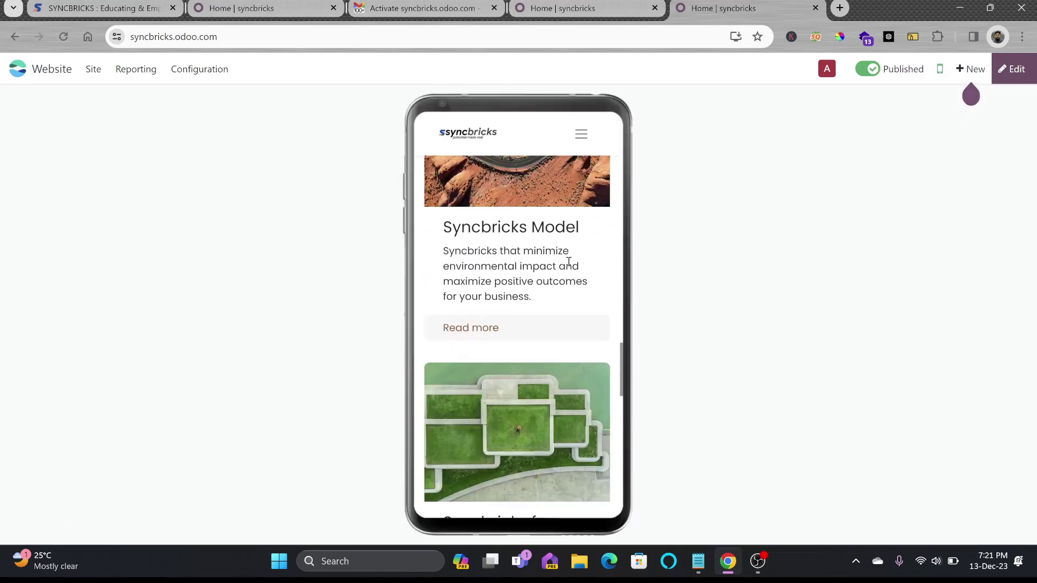
scroll(570, 266, "up", 5)
scroll(570, 266, "down", 5)
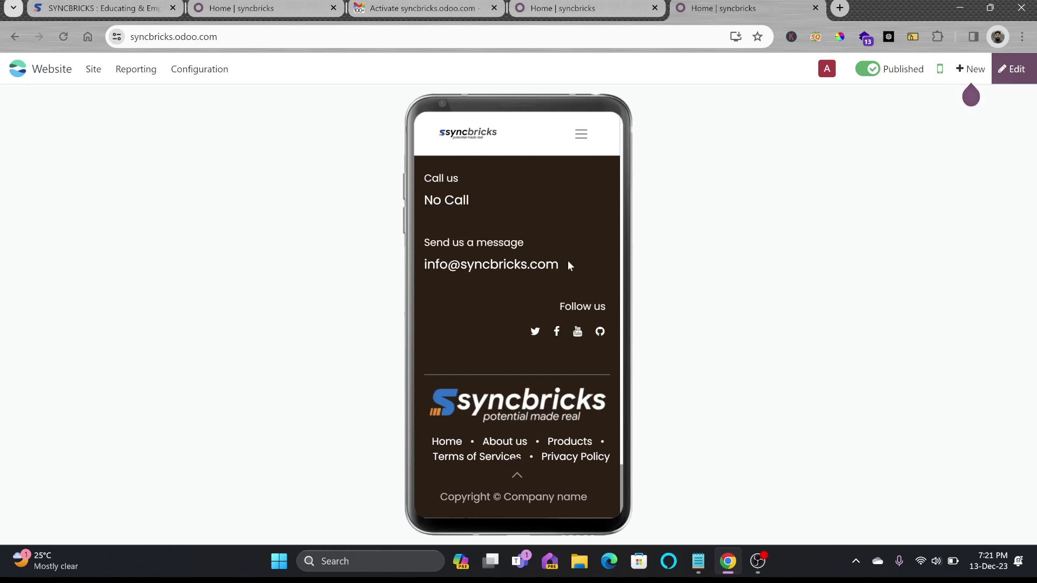
left_click(581, 134)
left_click(602, 131)
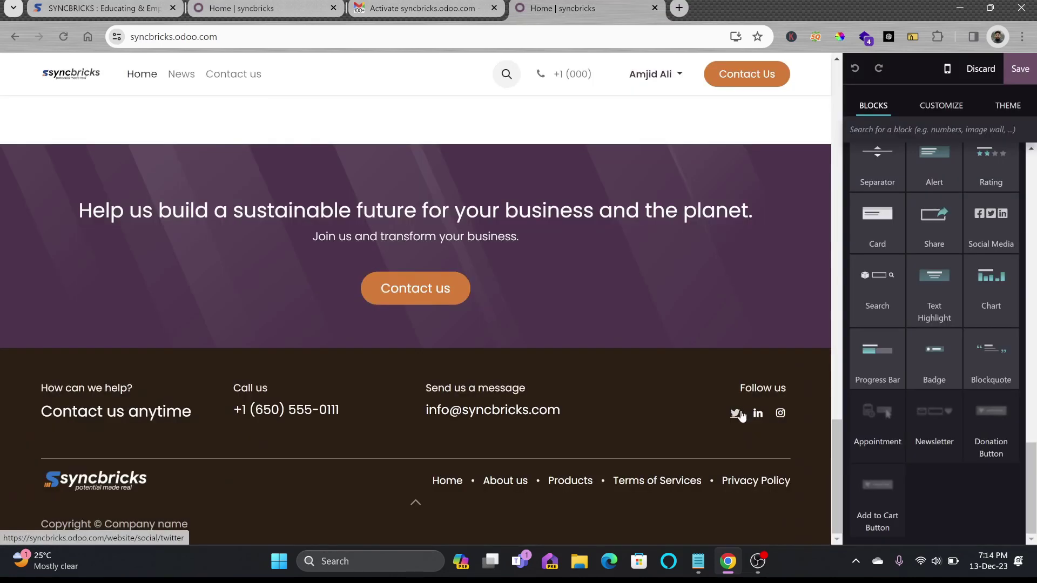
left_click(741, 417)
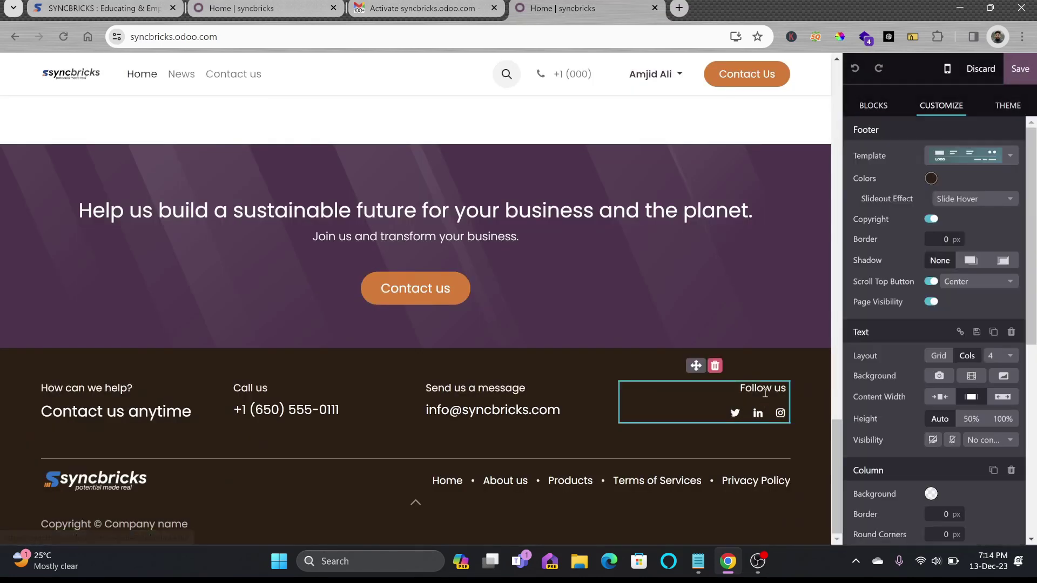
left_click(736, 413)
left_click(879, 366)
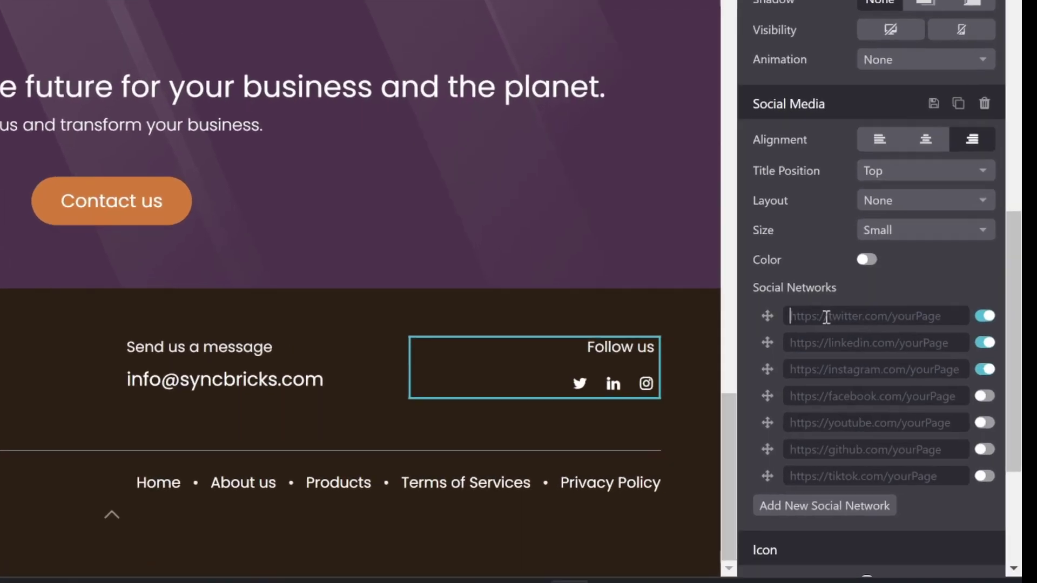
type("https://twitter.com/syncbricks")
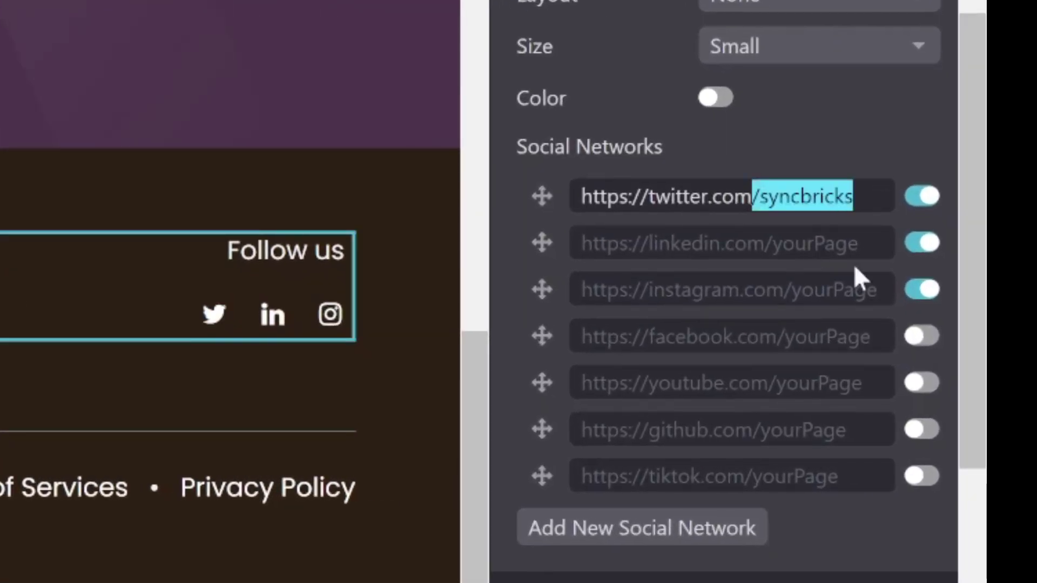
left_click(921, 242)
left_click(921, 288)
left_click(873, 332)
type("https://facebook.com/syncbricks")
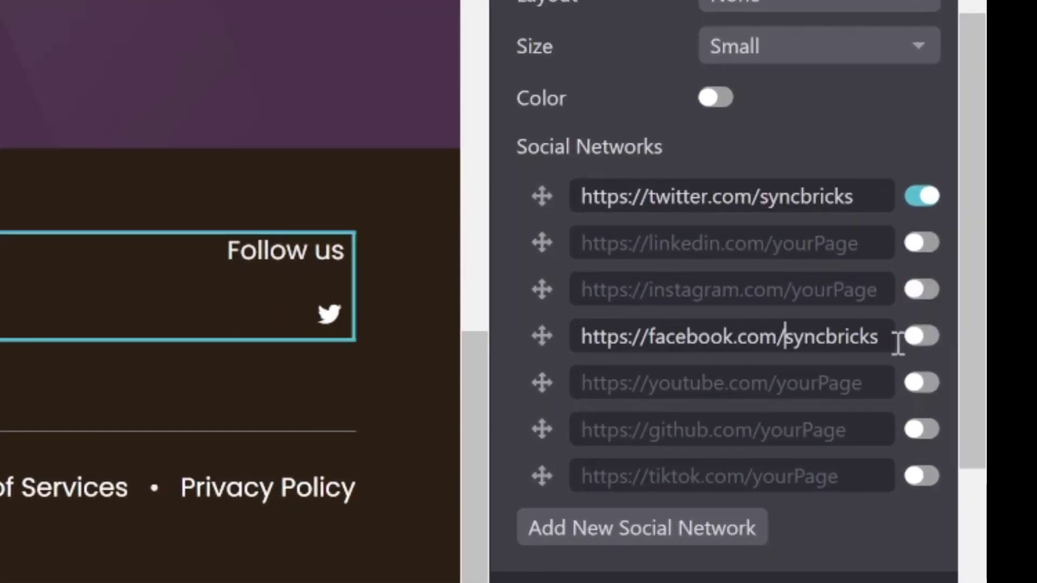
left_click(868, 393)
type("https://youtube.com/@syncbricks")
left_click(877, 435)
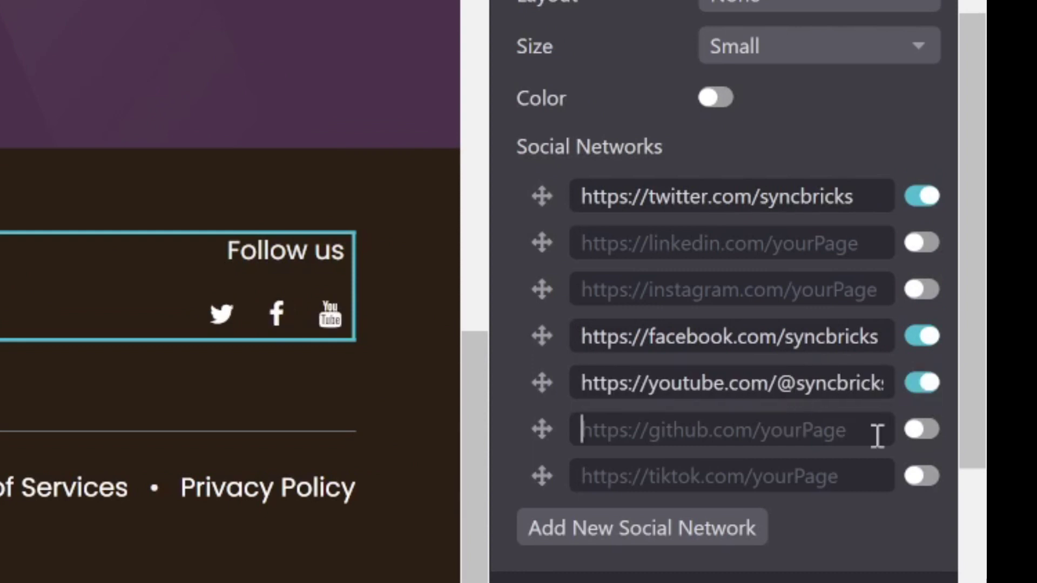
type("https://github.com/syncbricks")
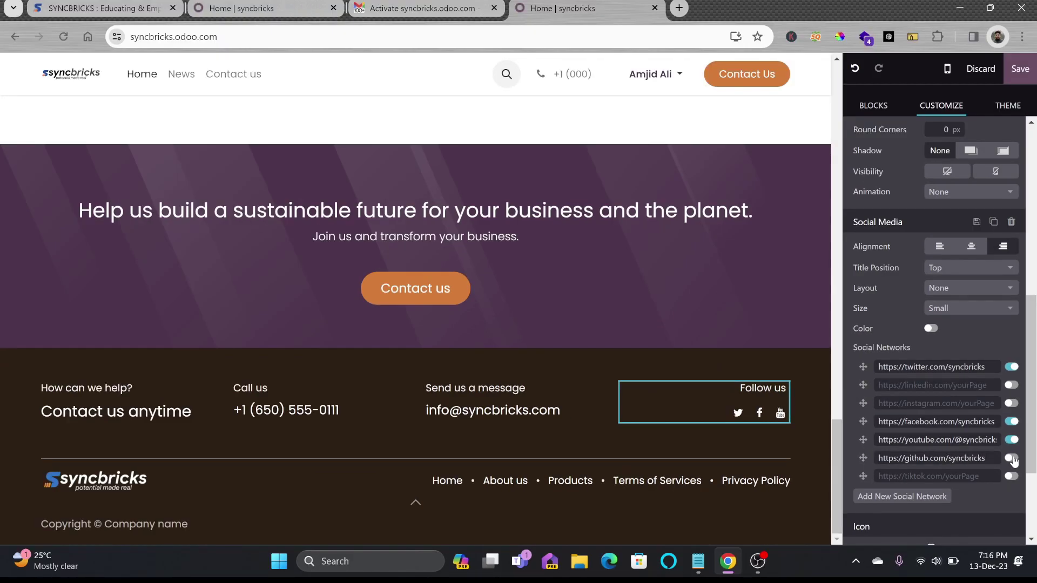
left_click(1012, 459)
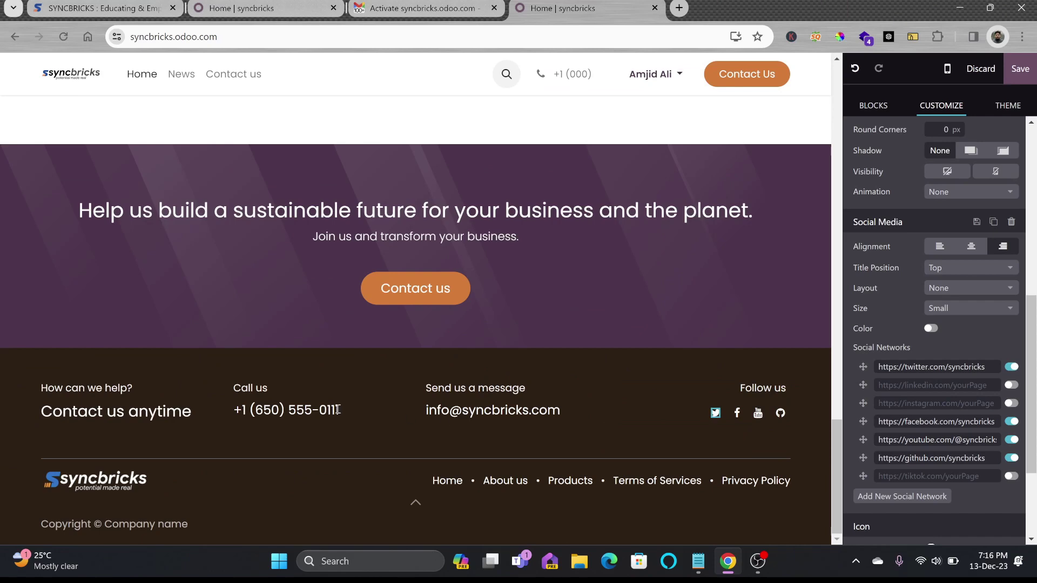
Review the footer phone number and the middle card's image
left_click(291, 410)
scroll(411, 324, "up", 15)
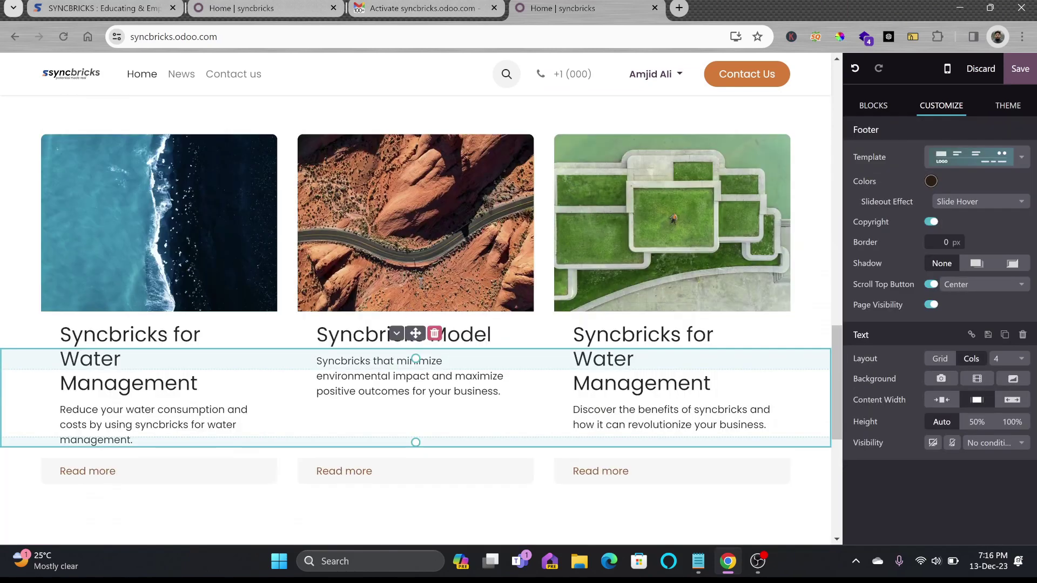
left_click(412, 327)
scroll(243, 332, "down", 2)
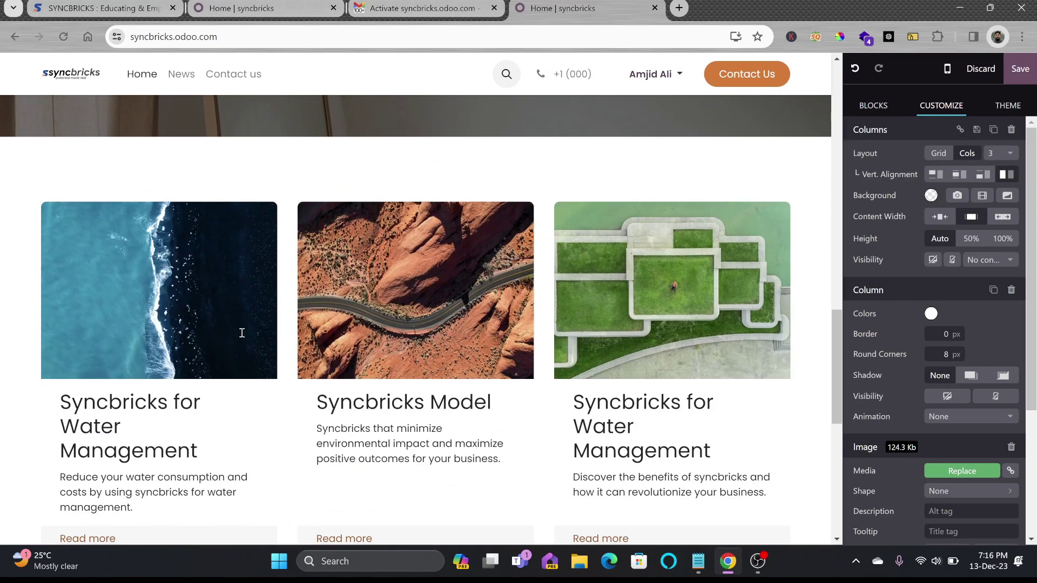
scroll(410, 324, "up", 15)
Save all website changes and scroll through the live syncbricks page
left_click(1010, 69)
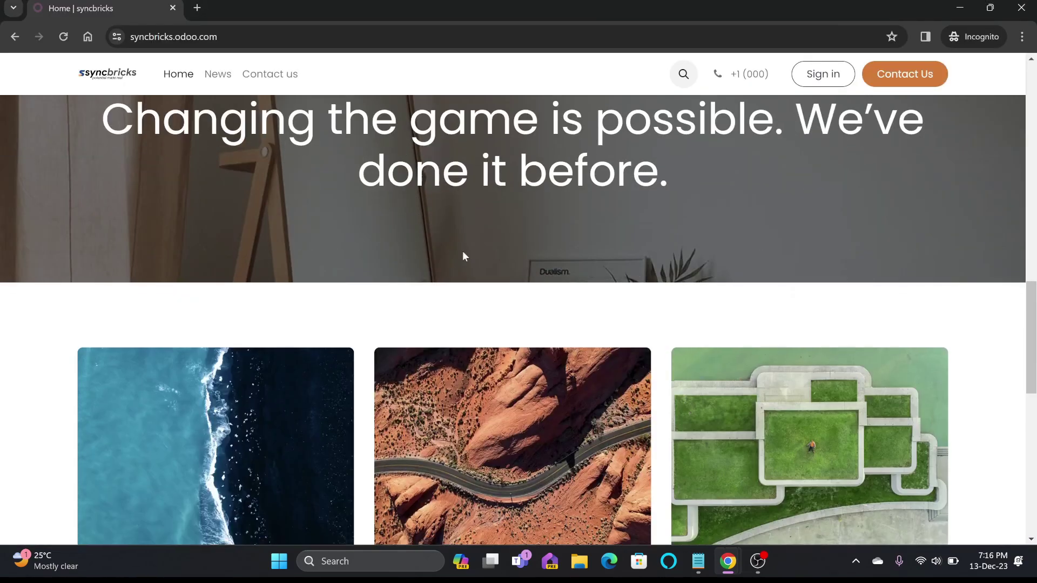
scroll(439, 402, "down", 5)
scroll(440, 407, "down", 4)
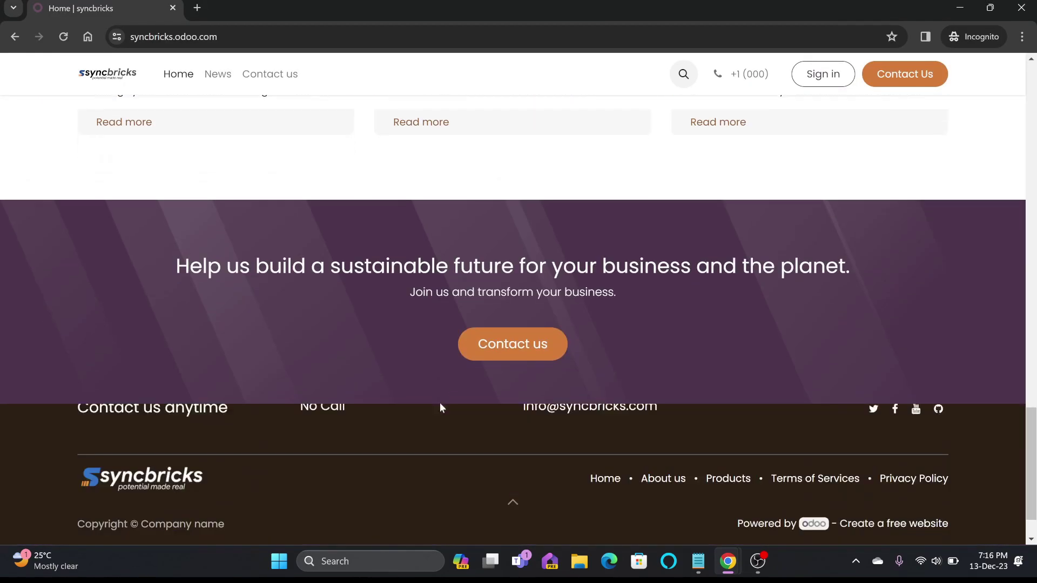
scroll(432, 426, "up", 7)
scroll(434, 431, "up", 15)
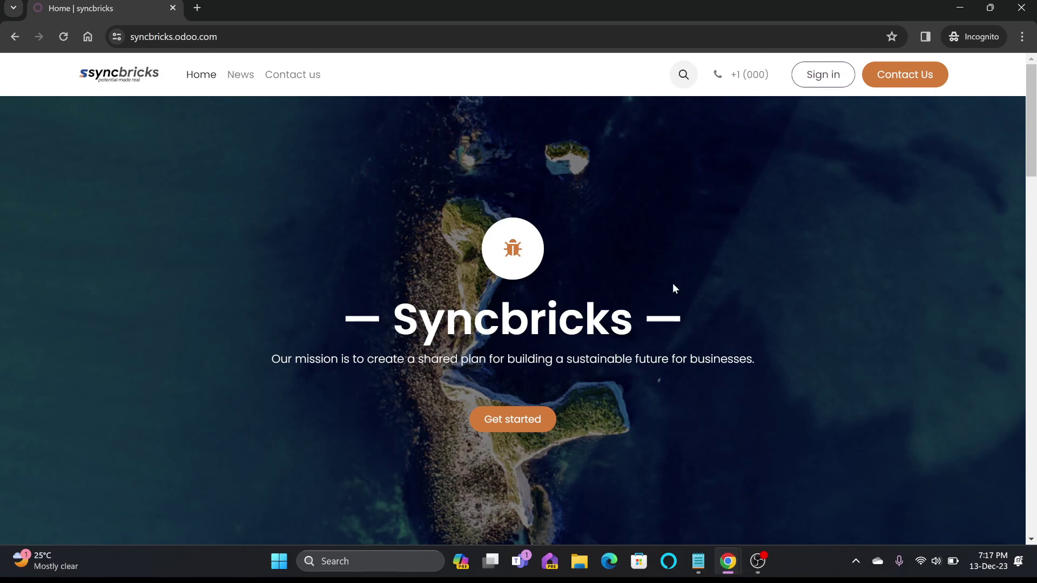
Return to the main browser window's Home | syncbricks tab
key("alt+Tab")
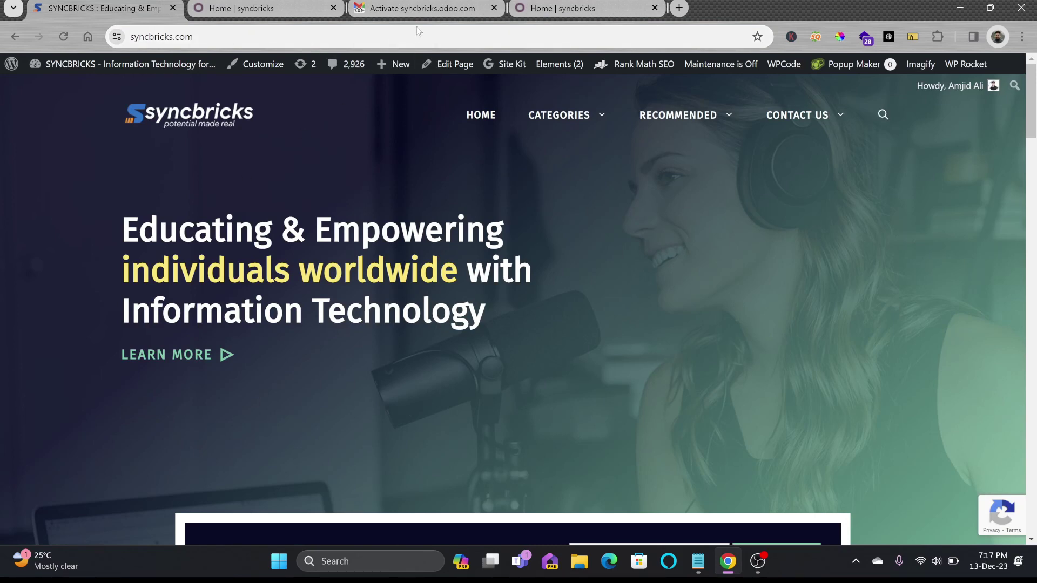
left_click(548, 16)
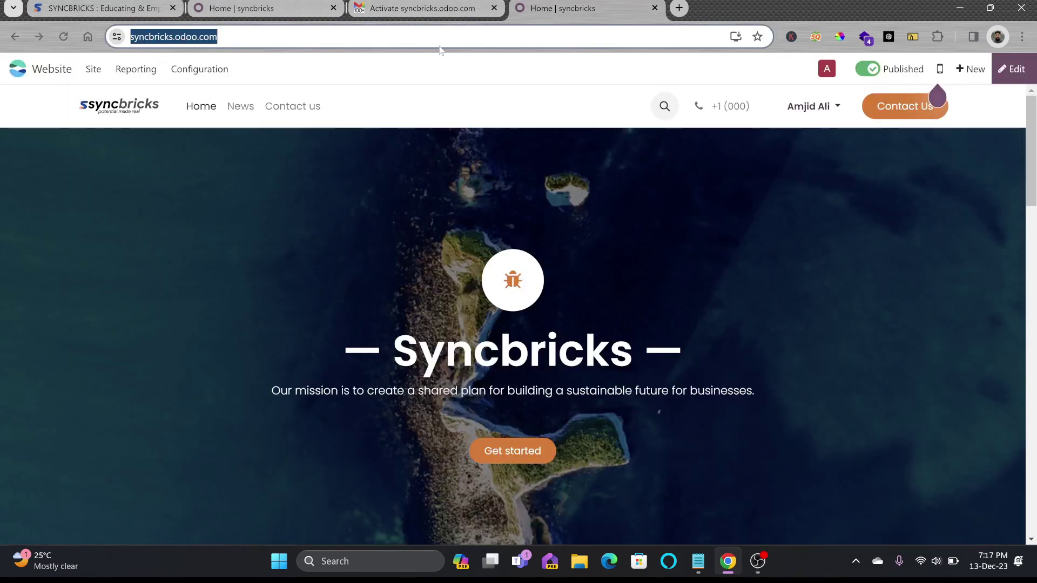